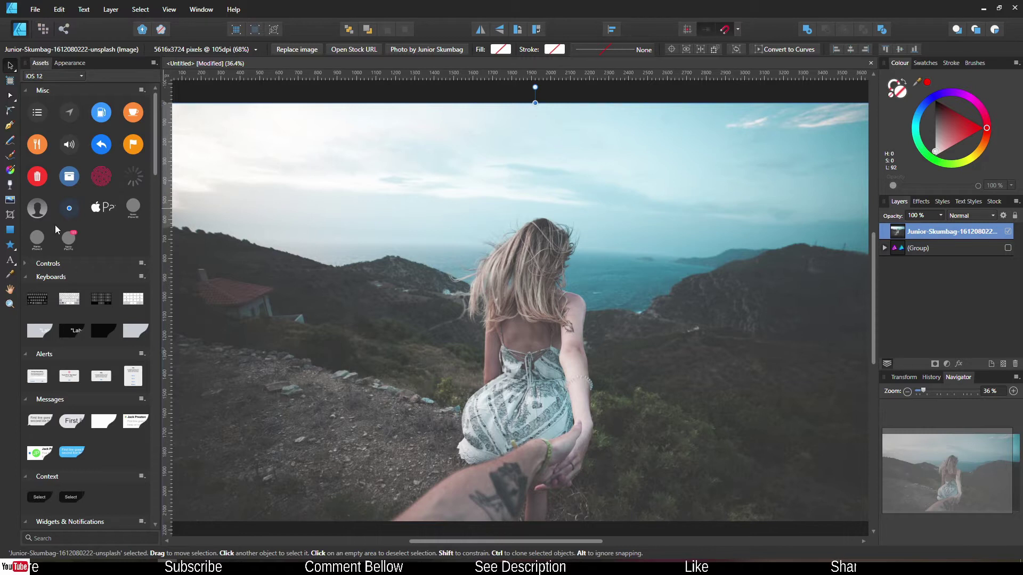
# Step: Add a KEEP DREAMING artistic text heading and widen it to fit on one line
pyautogui.click(11, 260)
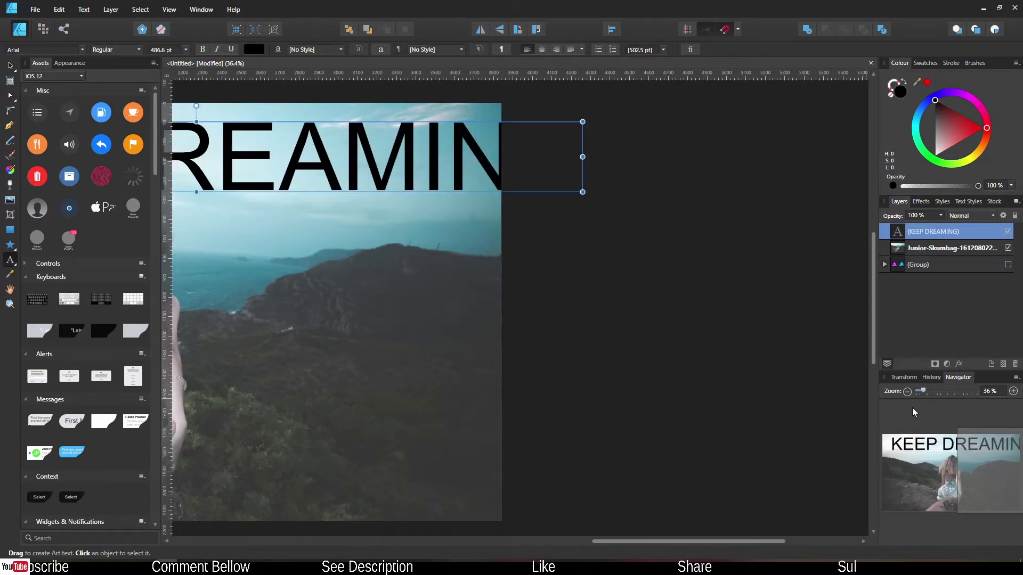
pyautogui.click(558, 152)
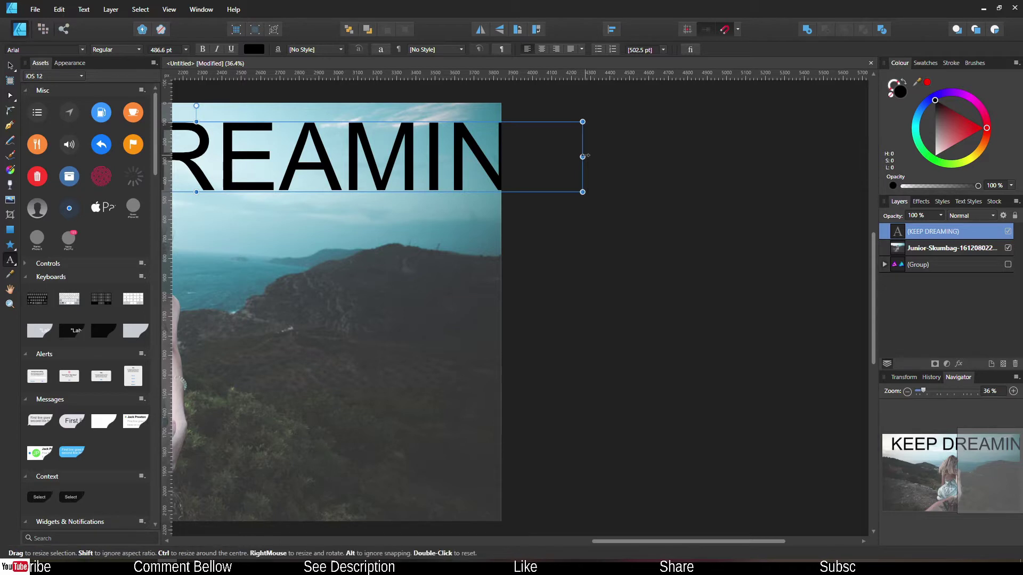
pyautogui.moveTo(582, 156); pyautogui.dragTo(631, 156)
pyautogui.click(952, 470)
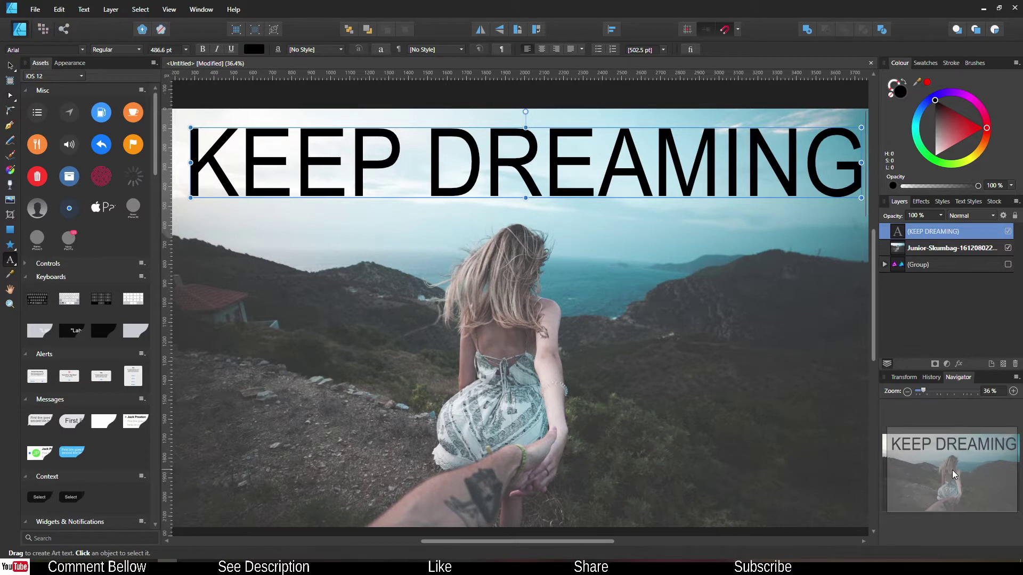
# Step: Set all of the heading text to the Bernard MT Condensed font
pyautogui.hotkey('ctrl', 'a')
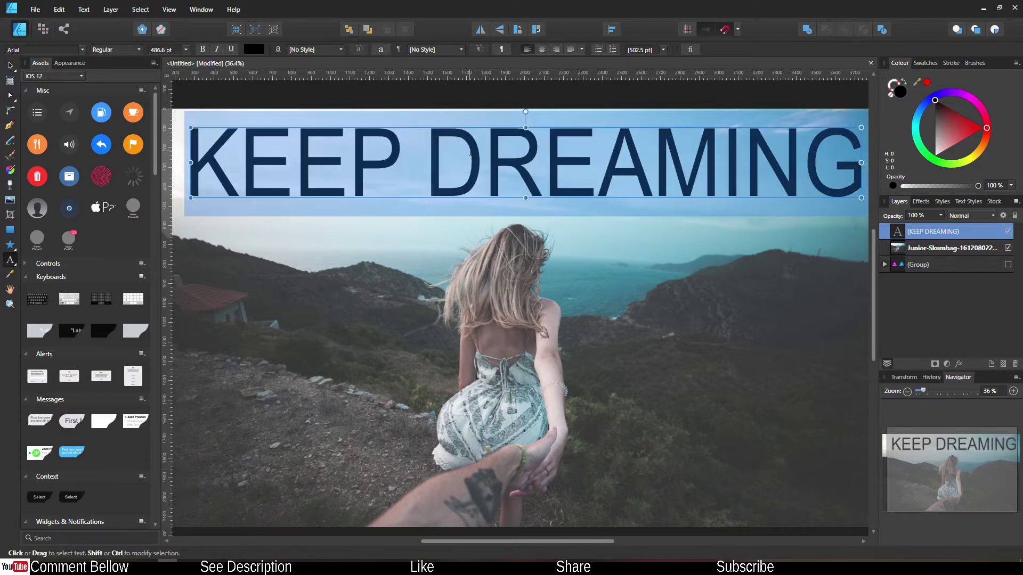
pyautogui.click(82, 49)
pyautogui.scroll(-2, 138, 184)
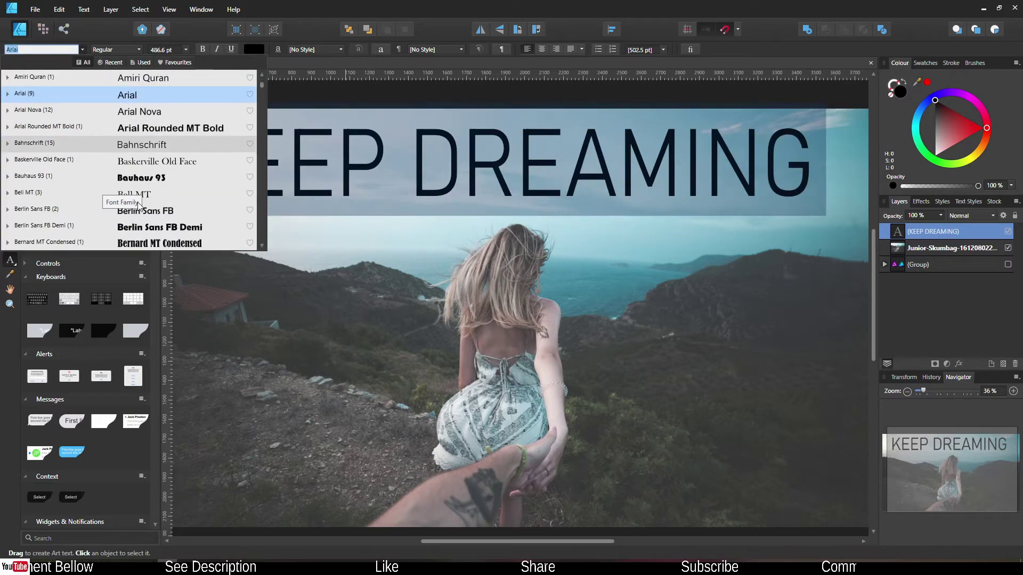
pyautogui.scroll(-2, 137, 202)
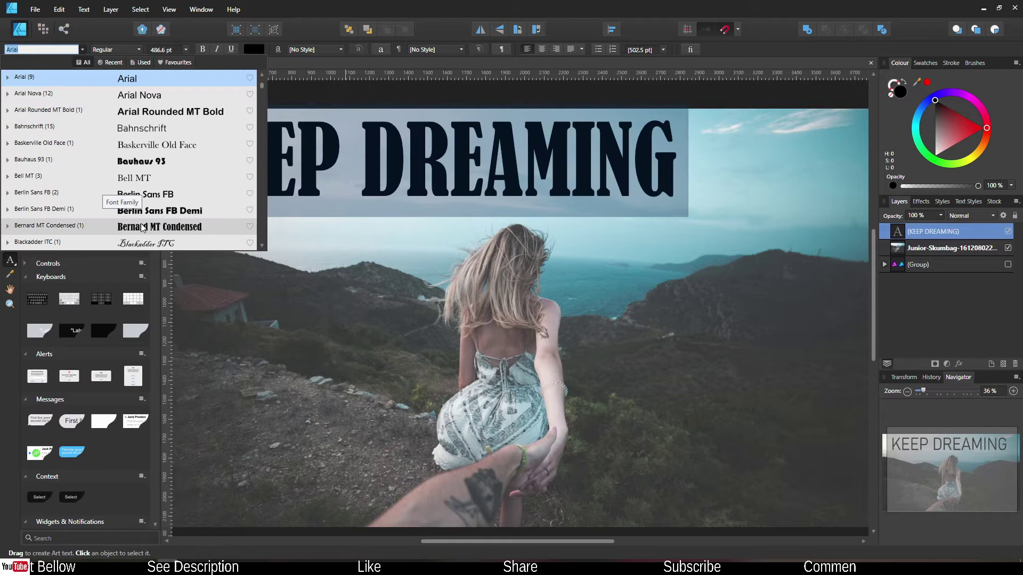
pyautogui.click(140, 226)
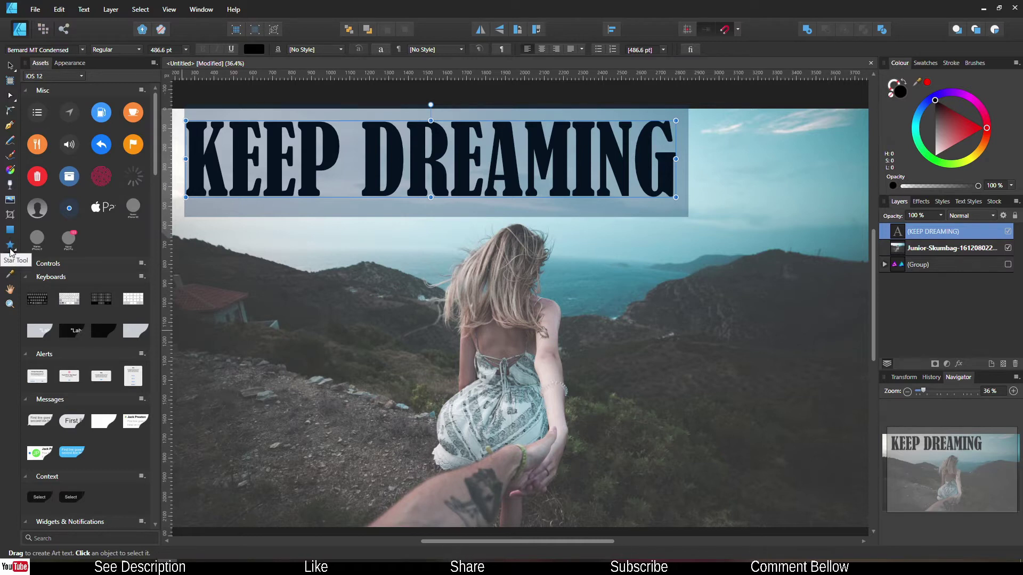
# Step: Use the Crescent Tool to draw a light grey crescent moon right of the heading
pyautogui.click(12, 249)
pyautogui.click(11, 249)
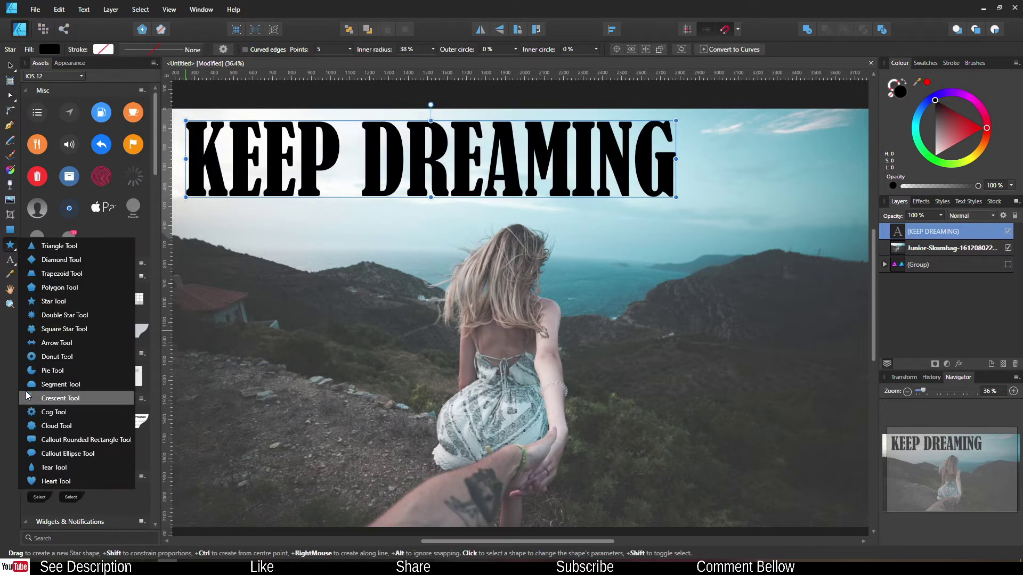
pyautogui.click(60, 398)
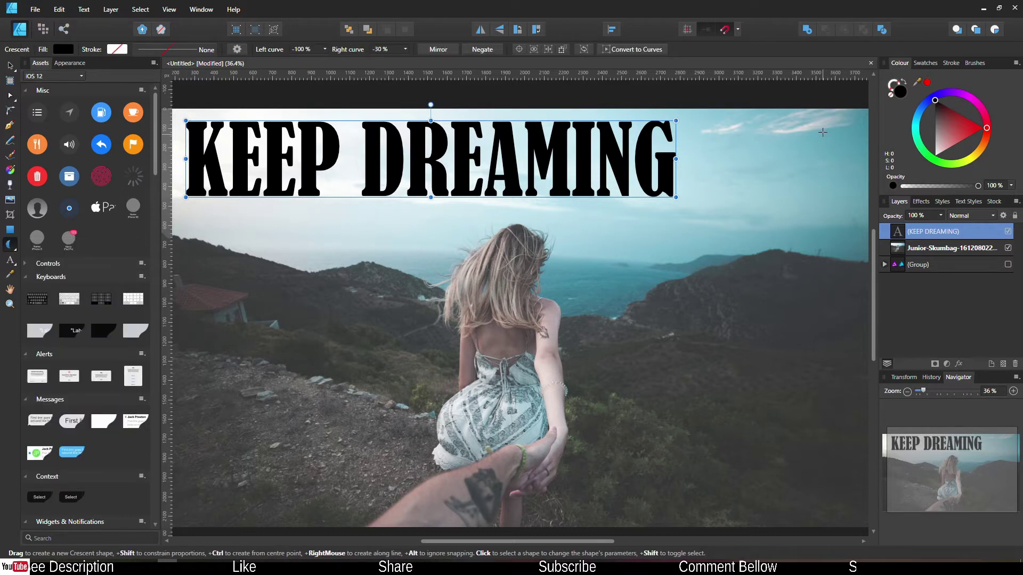
pyautogui.moveTo(822, 134)
pyautogui.mouseDown()
pyautogui.moveTo(717, 212)
pyautogui.moveTo(697, 242)
pyautogui.mouseUp()
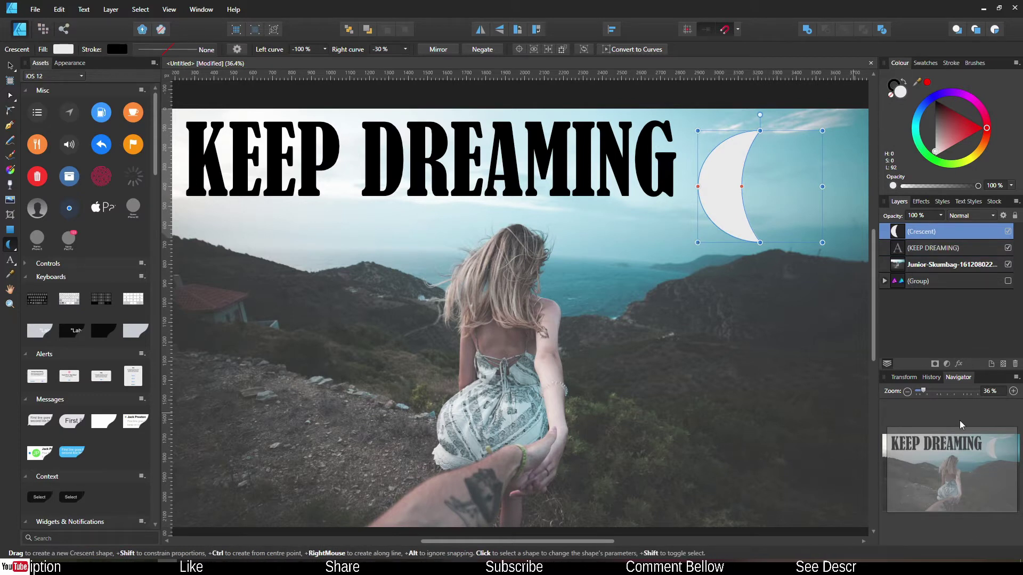
# Step: Set the KEEP DREAMING text layer to Lighten blend mode and the Crescent layer to Darken
pyautogui.click(897, 251)
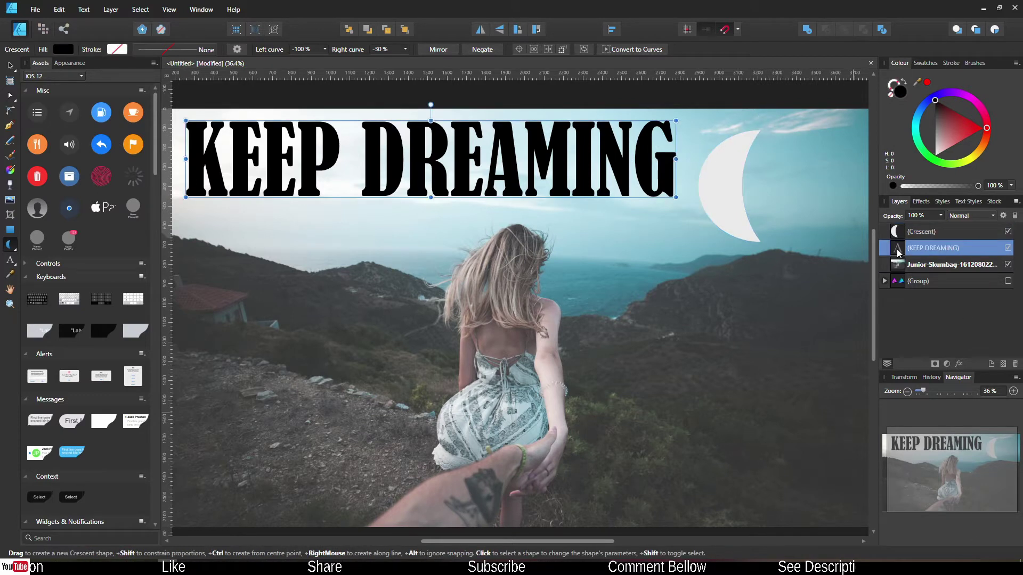
pyautogui.click(958, 216)
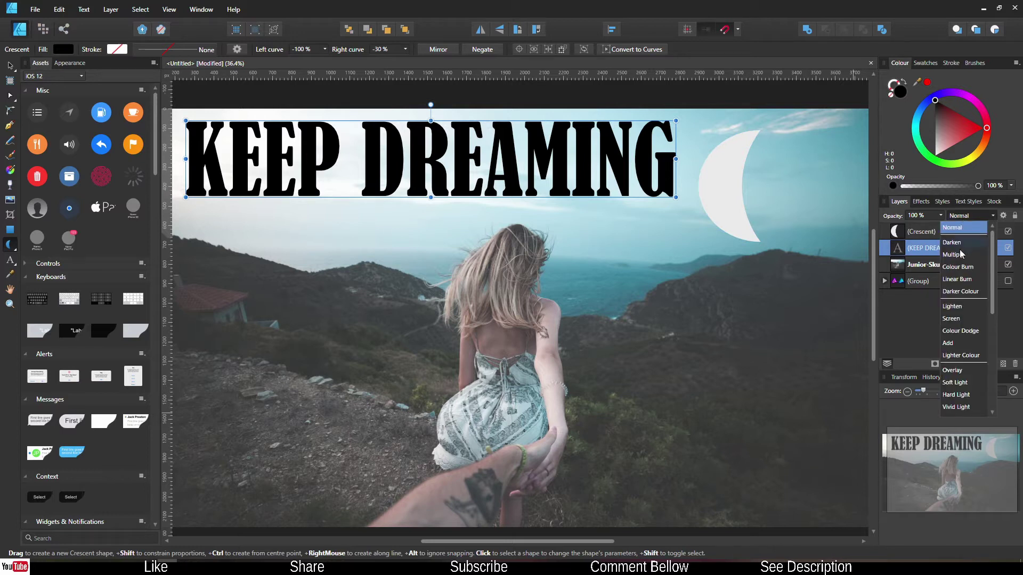
pyautogui.click(958, 308)
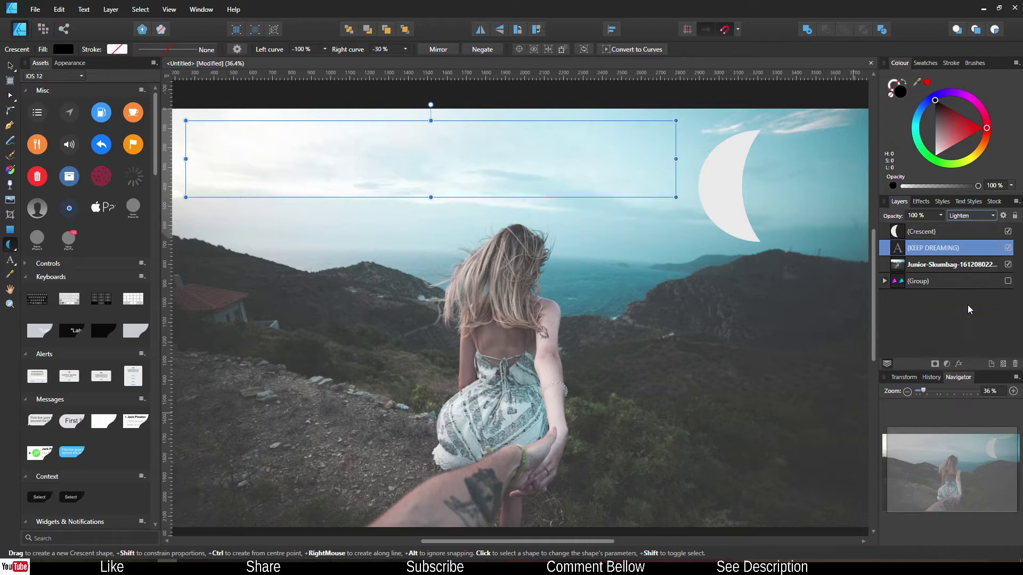
pyautogui.click(897, 232)
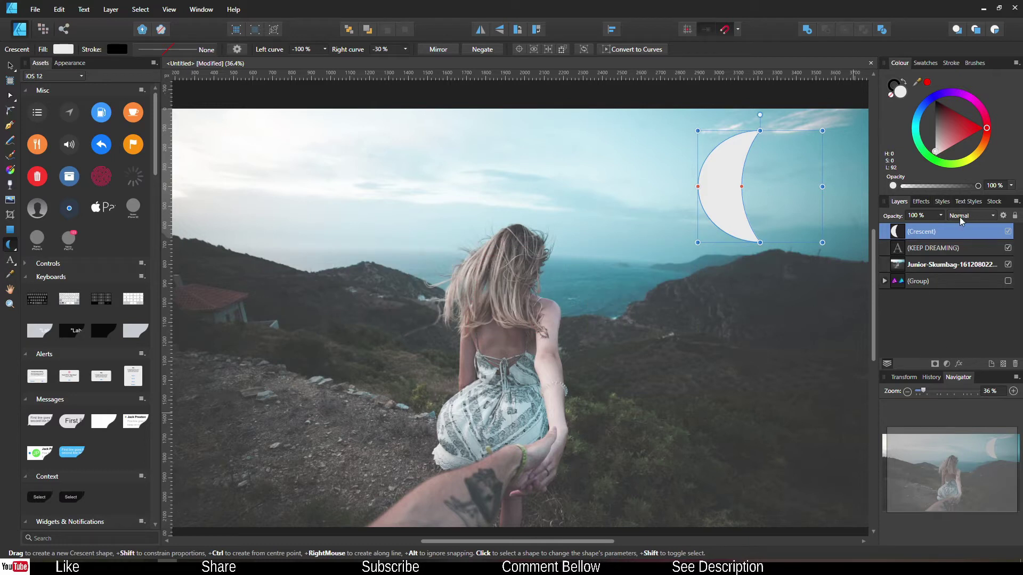
pyautogui.click(960, 216)
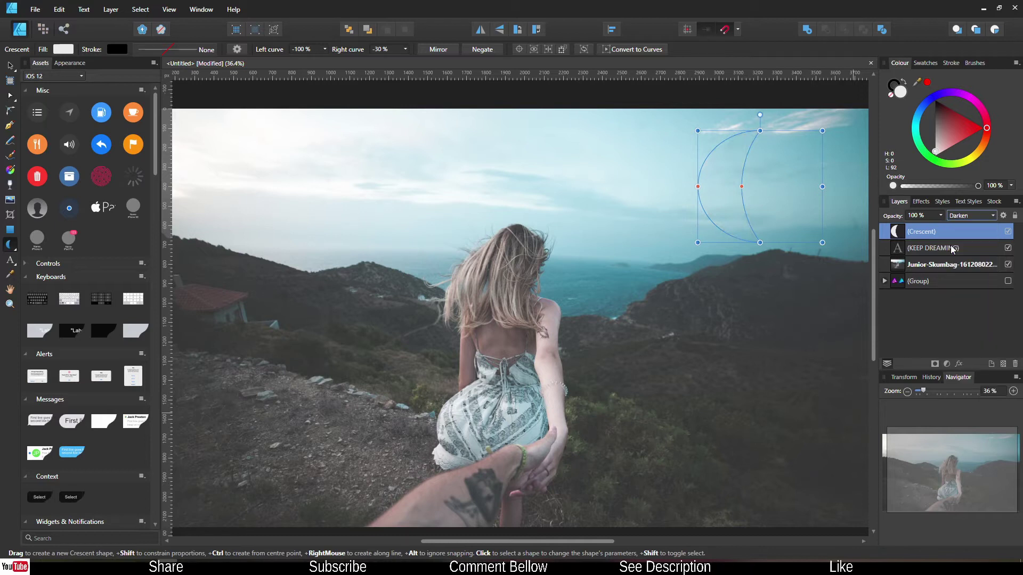
pyautogui.click(952, 244)
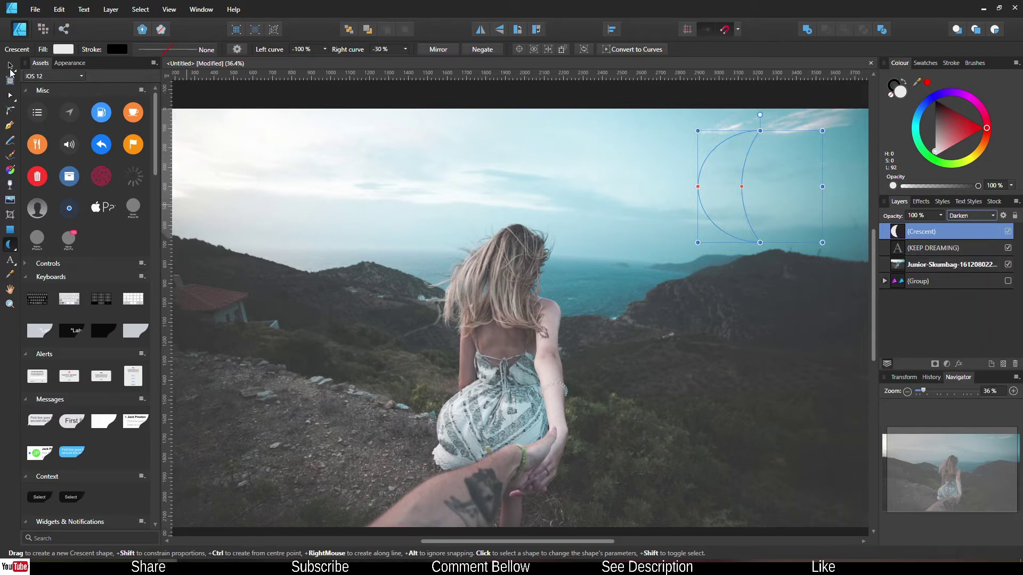
pyautogui.press('h')
# Step: Enable an Inner Shadow layer effect on the KEEP DREAMING text at 61% intensity
pyautogui.click(907, 250)
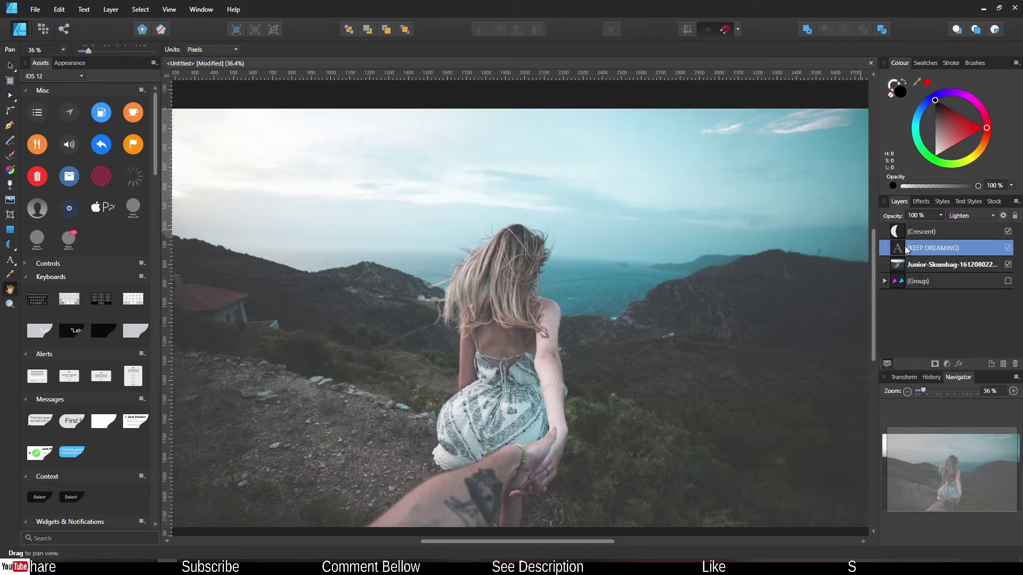
pyautogui.click(957, 365)
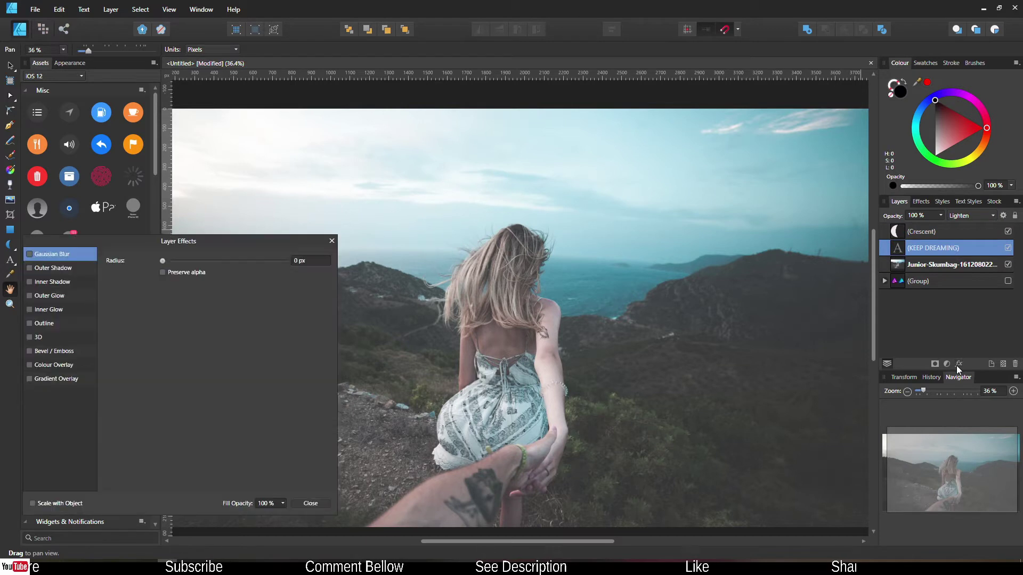
pyautogui.click(28, 281)
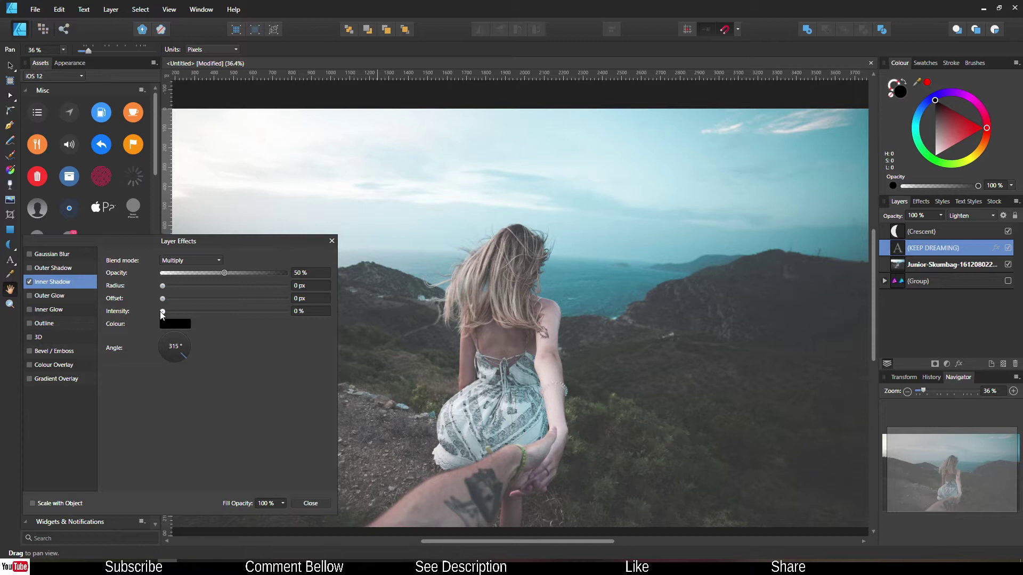
pyautogui.moveTo(162, 310); pyautogui.dragTo(238, 311)
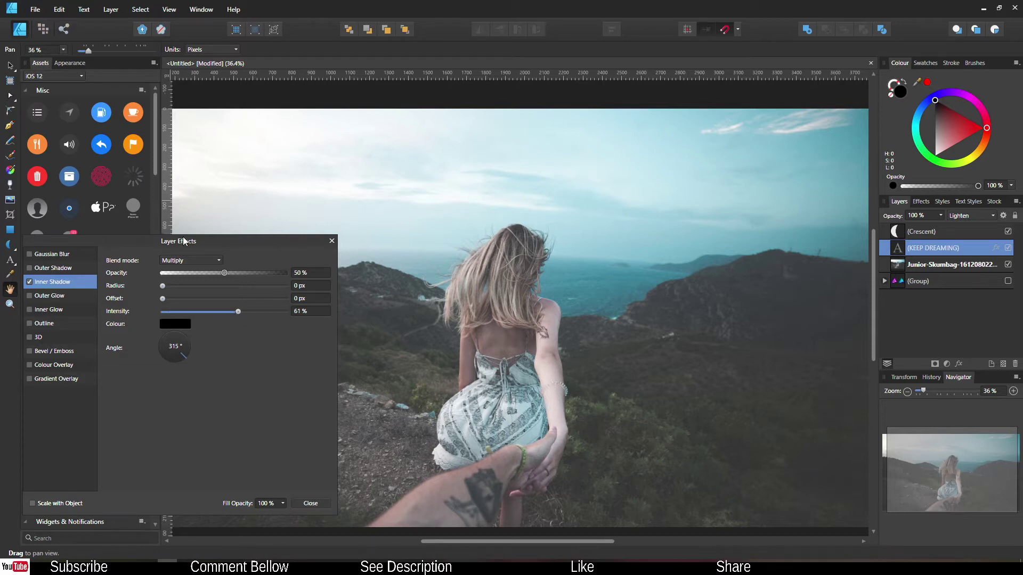
pyautogui.moveTo(183, 240); pyautogui.dragTo(191, 289)
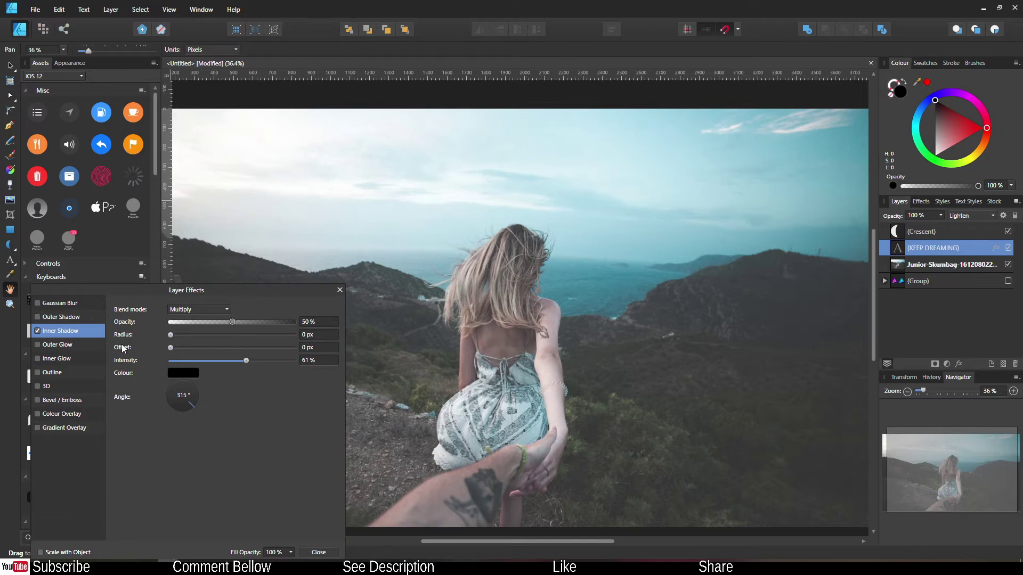
# Step: Set the text's inner shadow offset to about 23.8 px and radius to about 12.4 px
pyautogui.moveTo(170, 348); pyautogui.dragTo(215, 349)
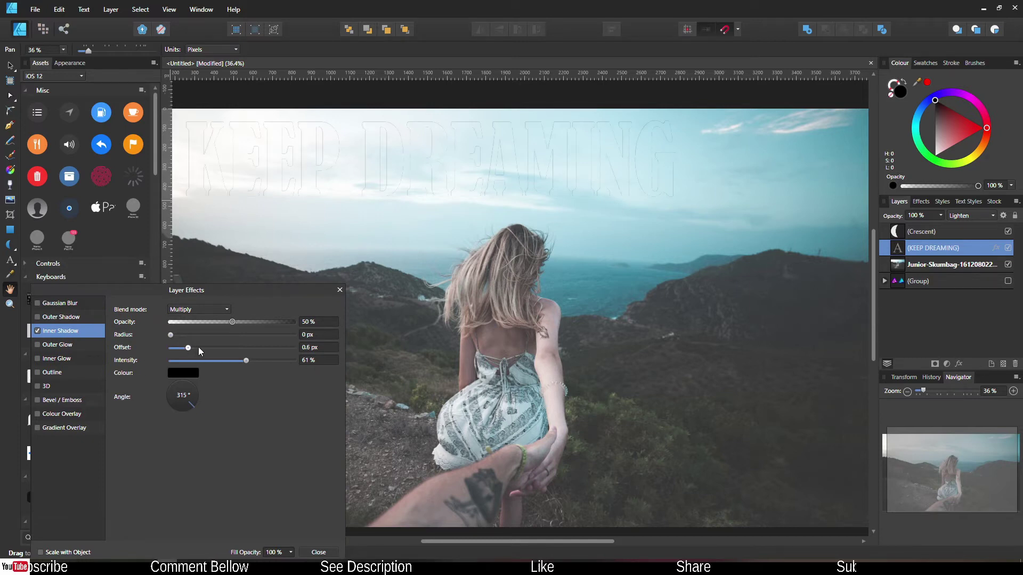
pyautogui.click(226, 348)
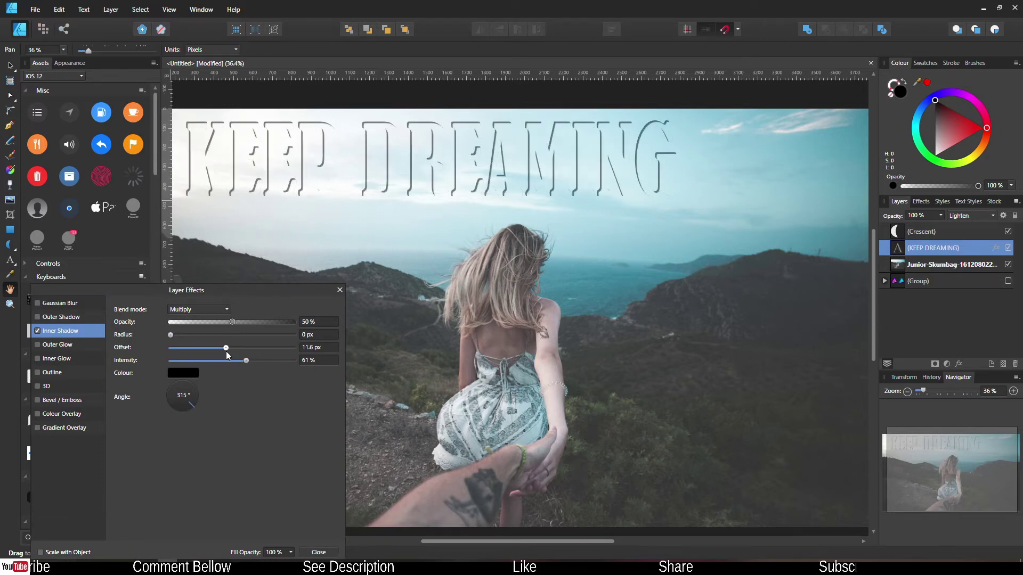
pyautogui.moveTo(226, 348); pyautogui.dragTo(241, 347)
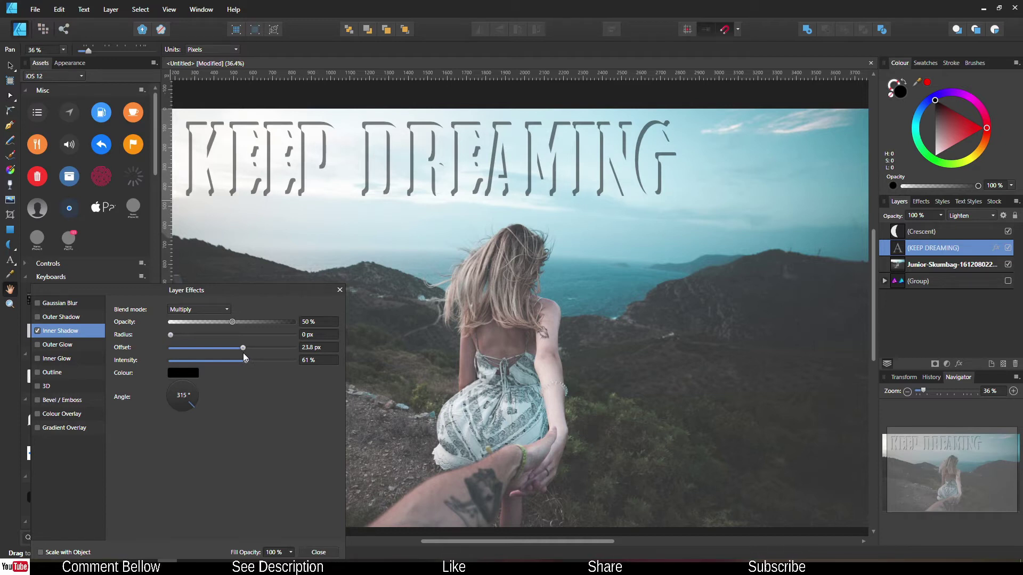
pyautogui.moveTo(170, 335)
pyautogui.mouseDown()
pyautogui.moveTo(262, 322)
pyautogui.moveTo(223, 331)
pyautogui.moveTo(234, 331)
pyautogui.mouseUp()
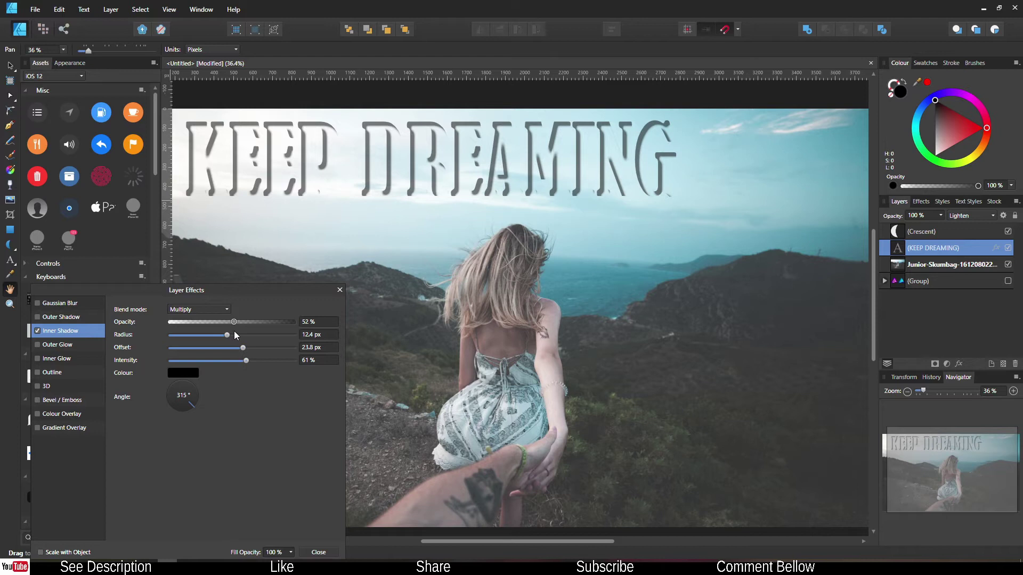
# Step: Change the heading's inner shadow colour to a light sky blue
pyautogui.click(181, 373)
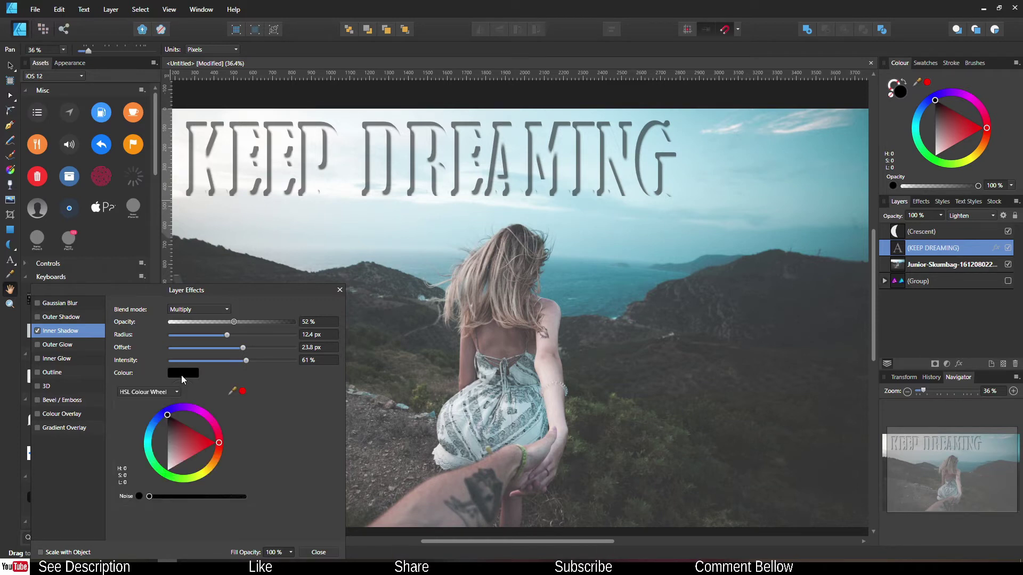
pyautogui.click(168, 415)
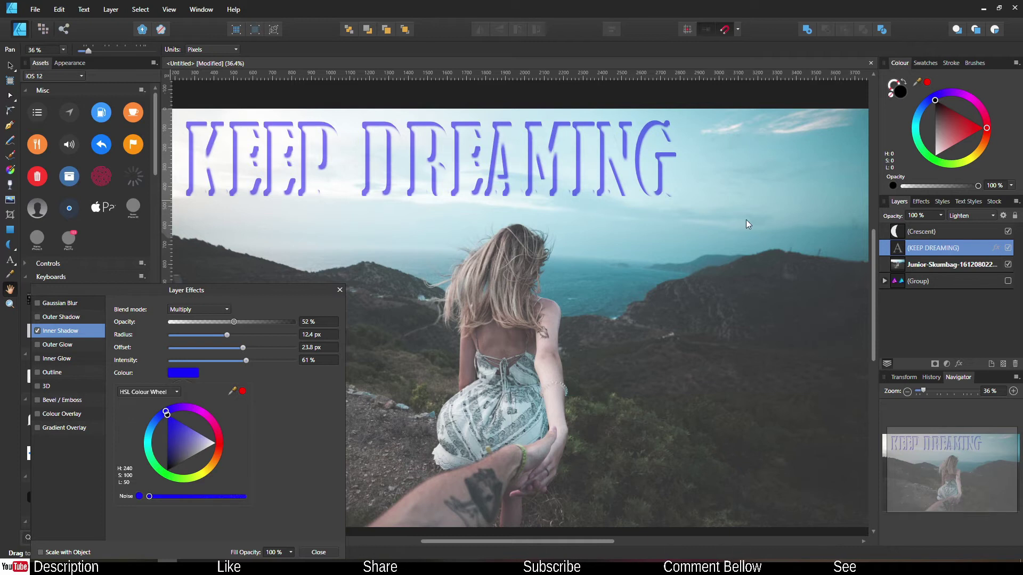
pyautogui.moveTo(166, 413)
pyautogui.mouseDown()
pyautogui.moveTo(150, 438)
pyautogui.moveTo(152, 431)
pyautogui.mouseUp()
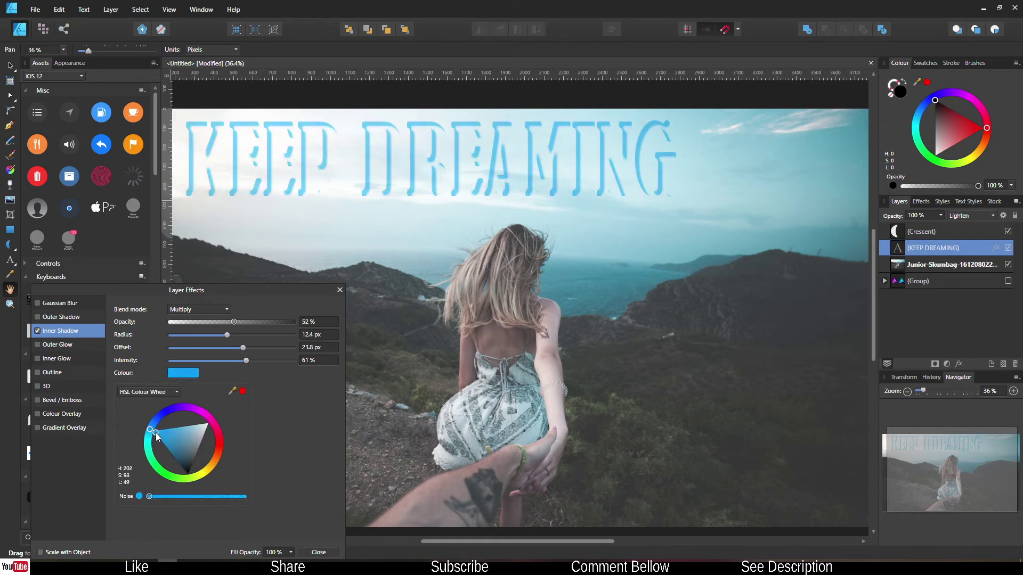
pyautogui.moveTo(163, 432)
pyautogui.mouseDown()
pyautogui.moveTo(176, 430)
pyautogui.moveTo(152, 422)
pyautogui.mouseUp()
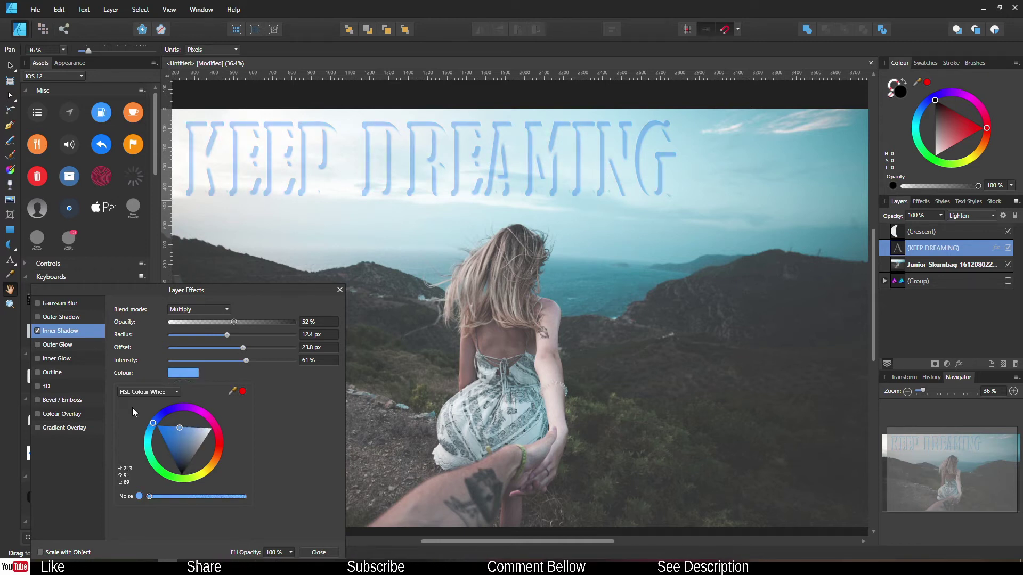
pyautogui.click(248, 360)
# Step: Raise the shadow intensity to 100% and stretch the KEEP DREAMING text wider across the sky
pyautogui.click(261, 361)
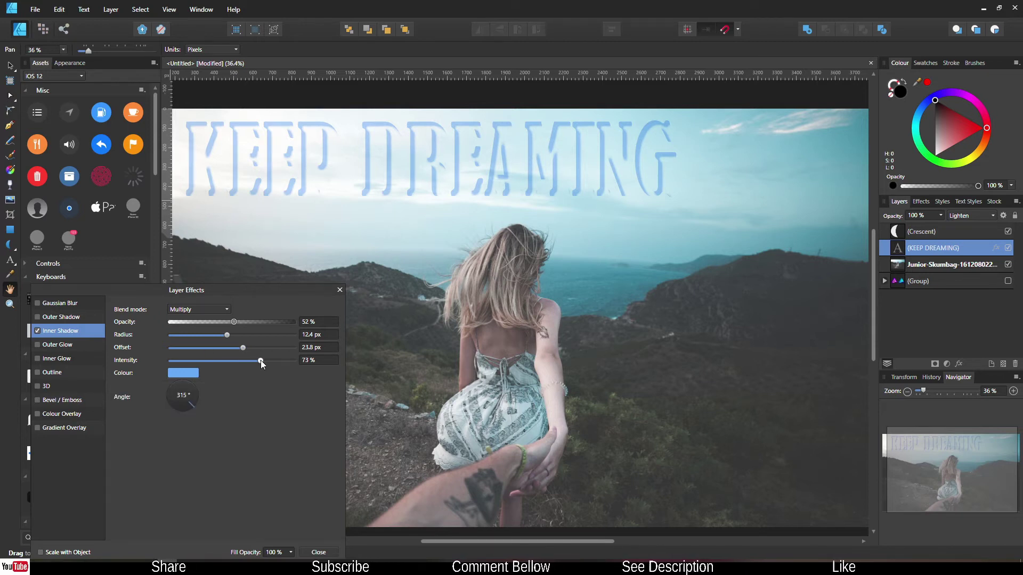
pyautogui.moveTo(282, 360); pyautogui.dragTo(294, 361)
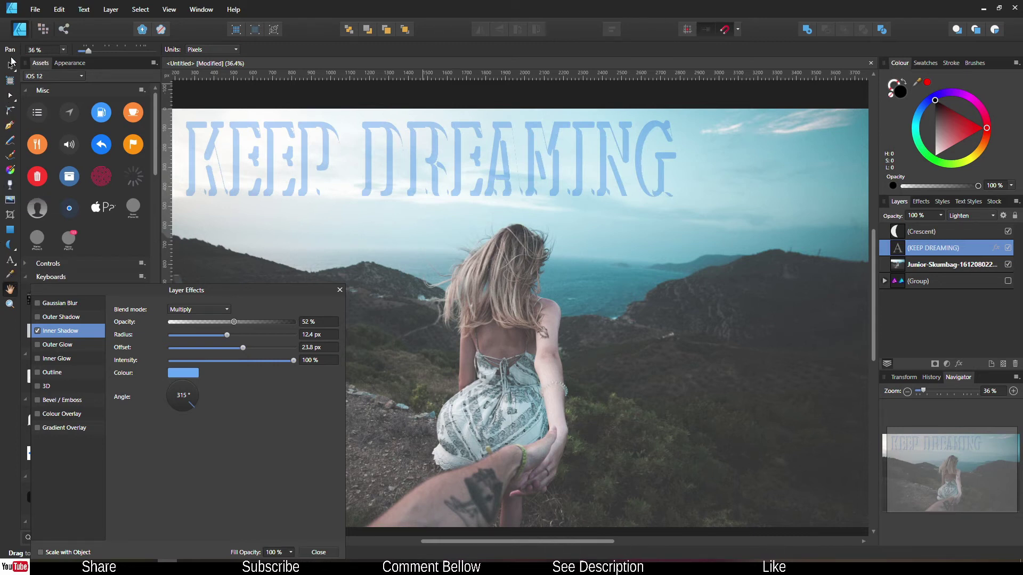
pyautogui.click(12, 66)
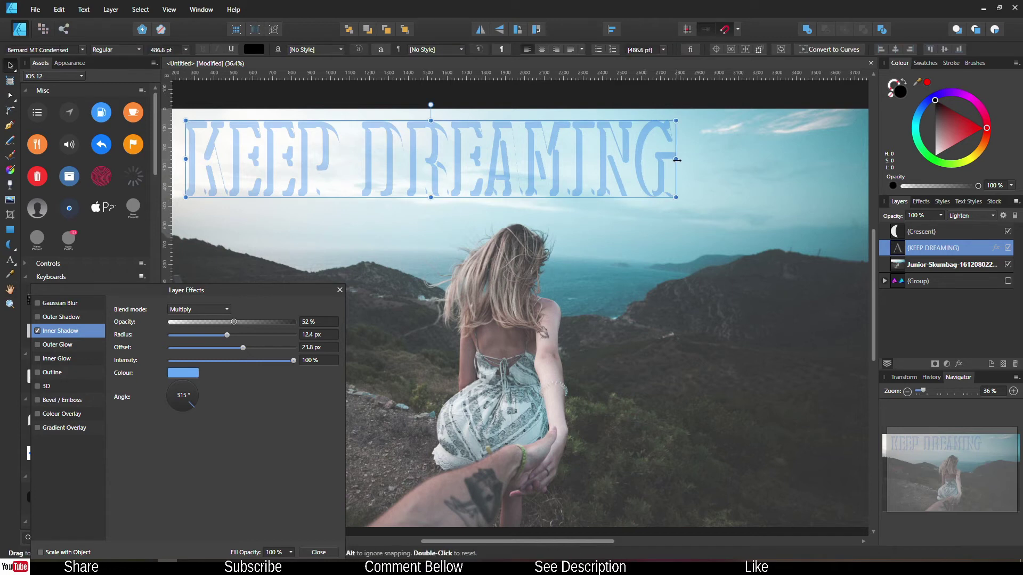
pyautogui.moveTo(677, 159); pyautogui.dragTo(838, 160)
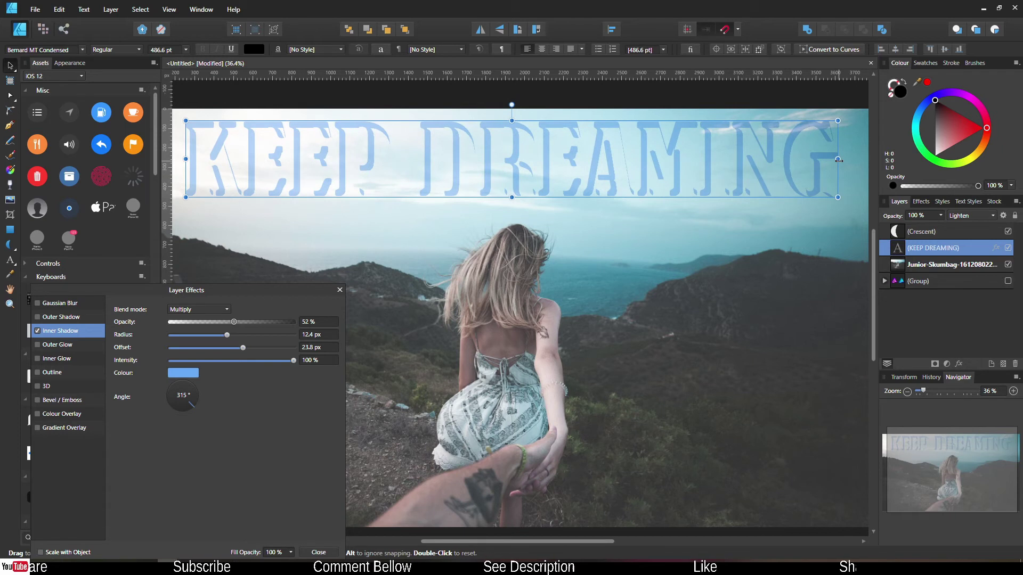
# Step: Move the crescent down onto the mountains and give it a 49% intensity inner shadow
pyautogui.click(896, 231)
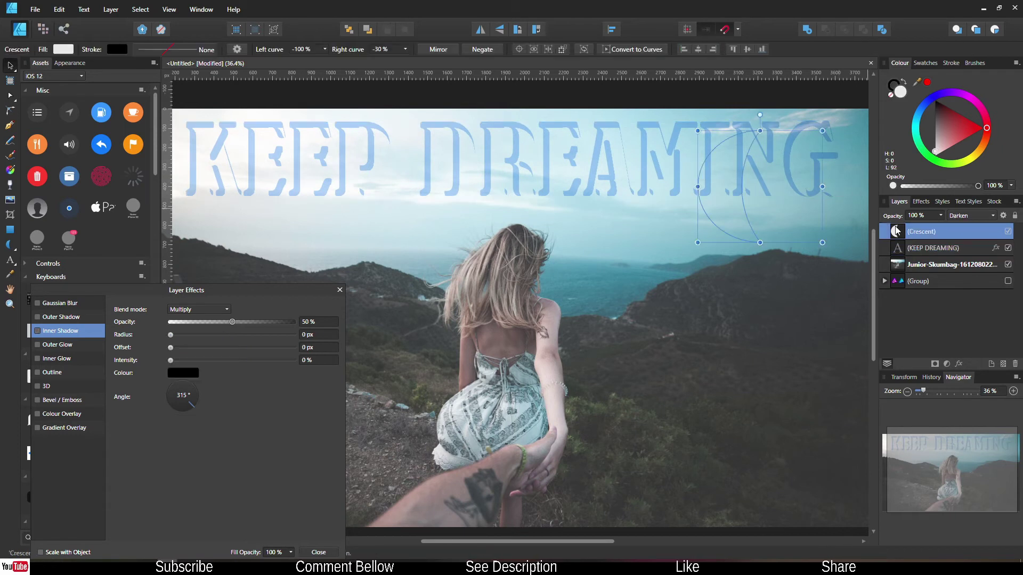
pyautogui.moveTo(720, 190); pyautogui.dragTo(665, 293)
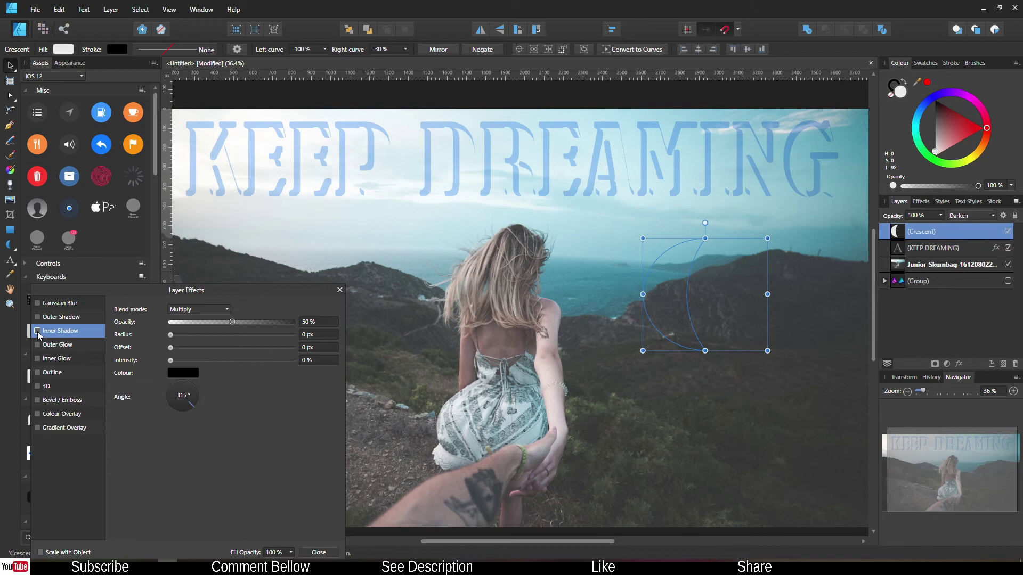
pyautogui.moveTo(217, 361); pyautogui.dragTo(243, 347)
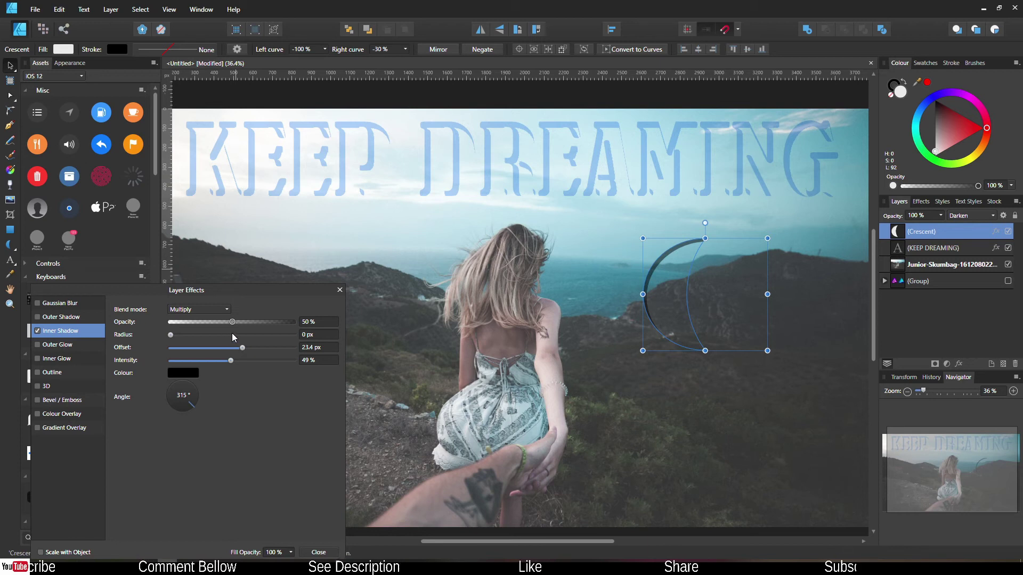
# Step: Set the crescent's inner shadow radius to 100 px and rotate the crescent clockwise
pyautogui.click(233, 334)
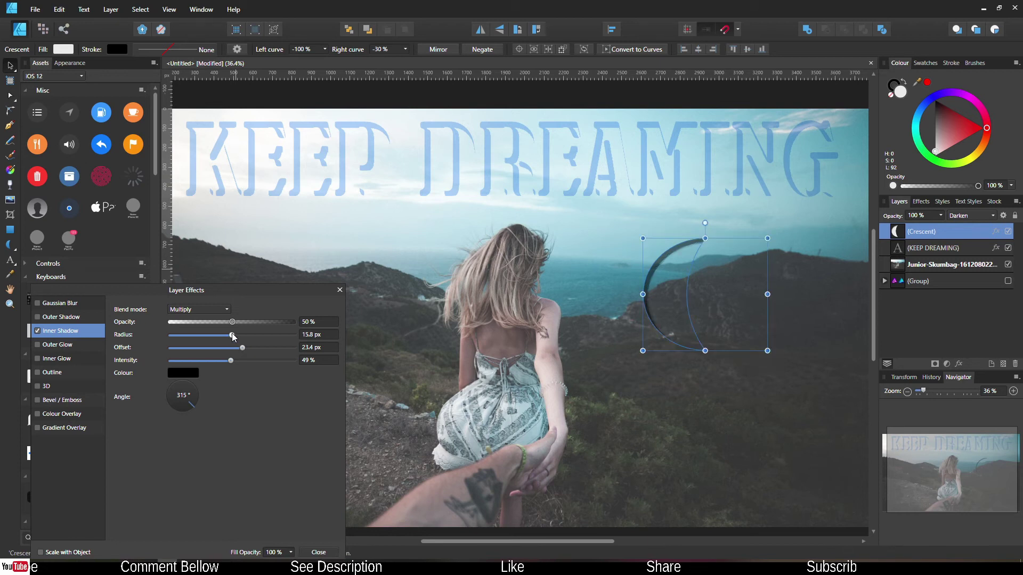
pyautogui.moveTo(231, 335); pyautogui.dragTo(242, 336)
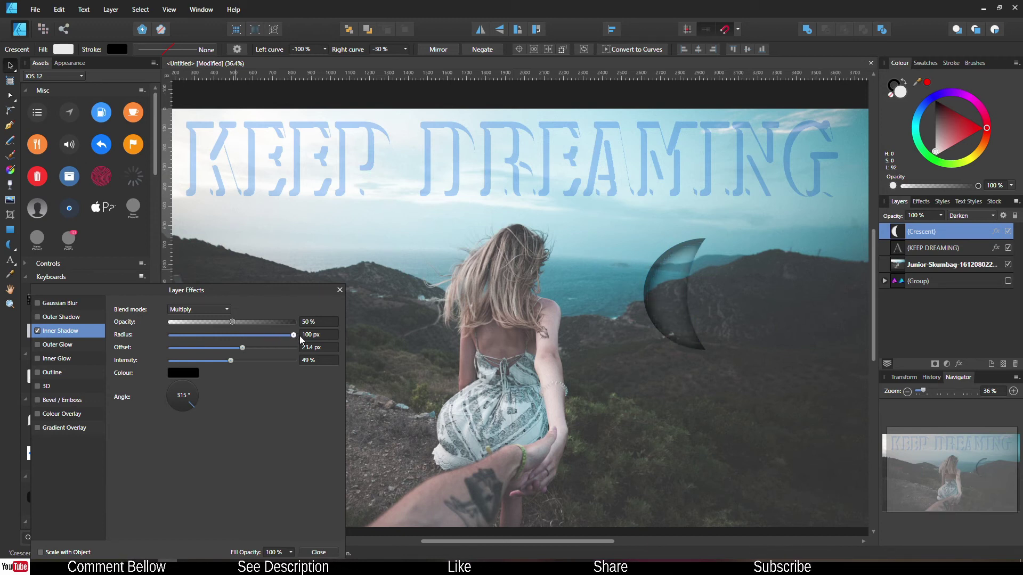
pyautogui.moveTo(300, 336); pyautogui.dragTo(300, 335)
pyautogui.moveTo(704, 221); pyautogui.dragTo(754, 240)
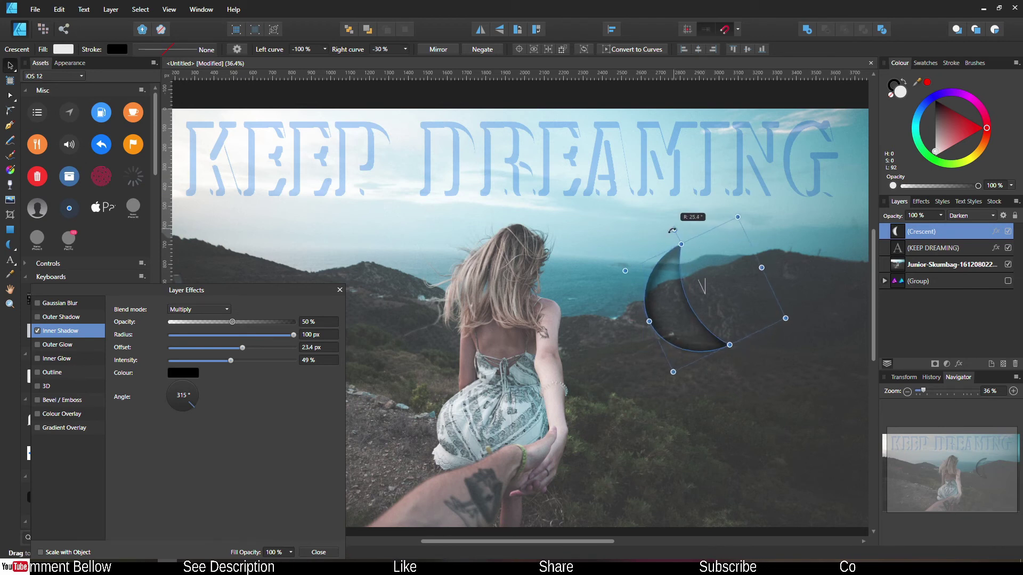
# Step: Tint the crescent's inner shadow magenta red, then close the colour picker and Layer Effects
pyautogui.click(179, 373)
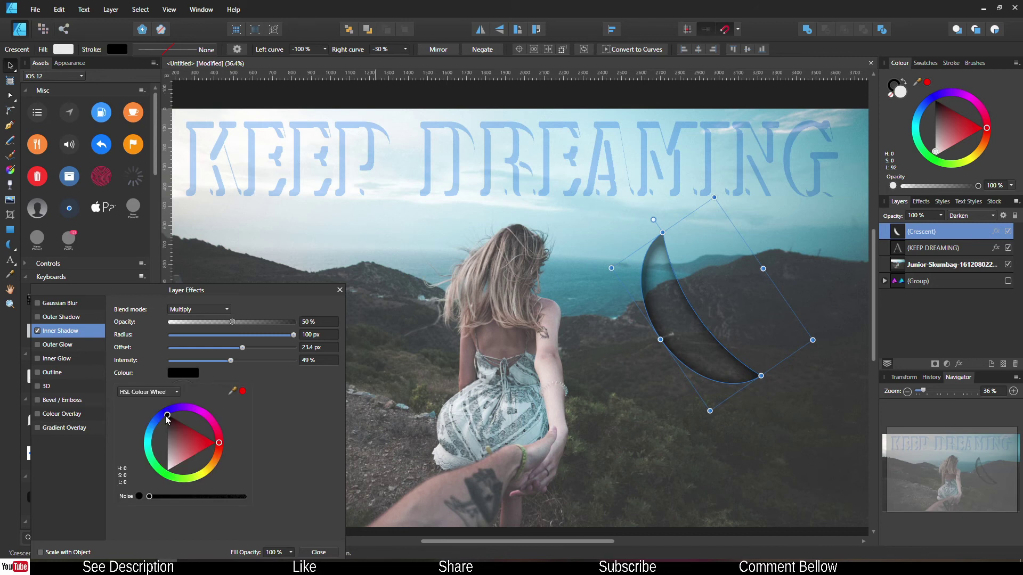
pyautogui.moveTo(166, 415); pyautogui.dragTo(216, 432)
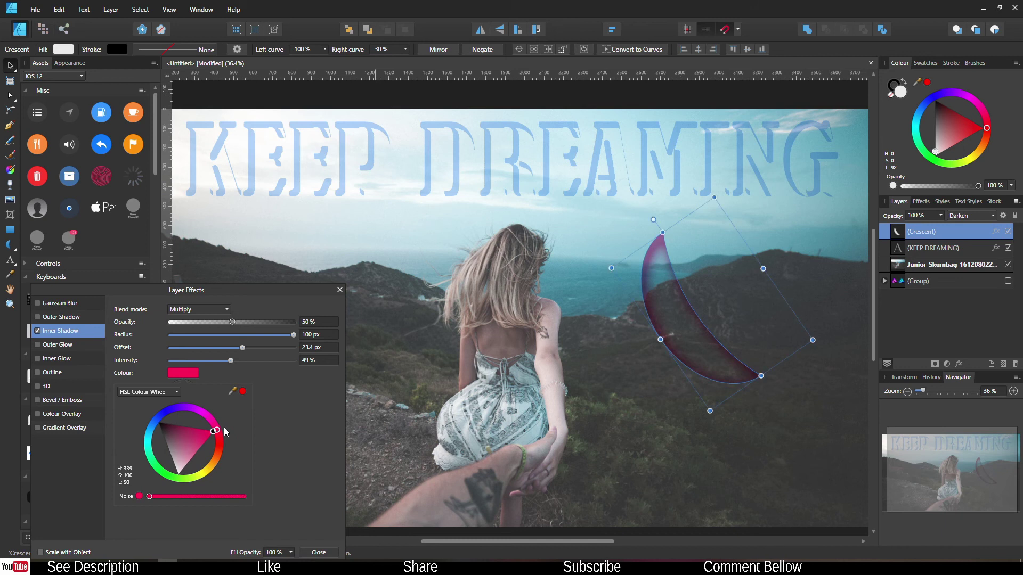
pyautogui.click(342, 291)
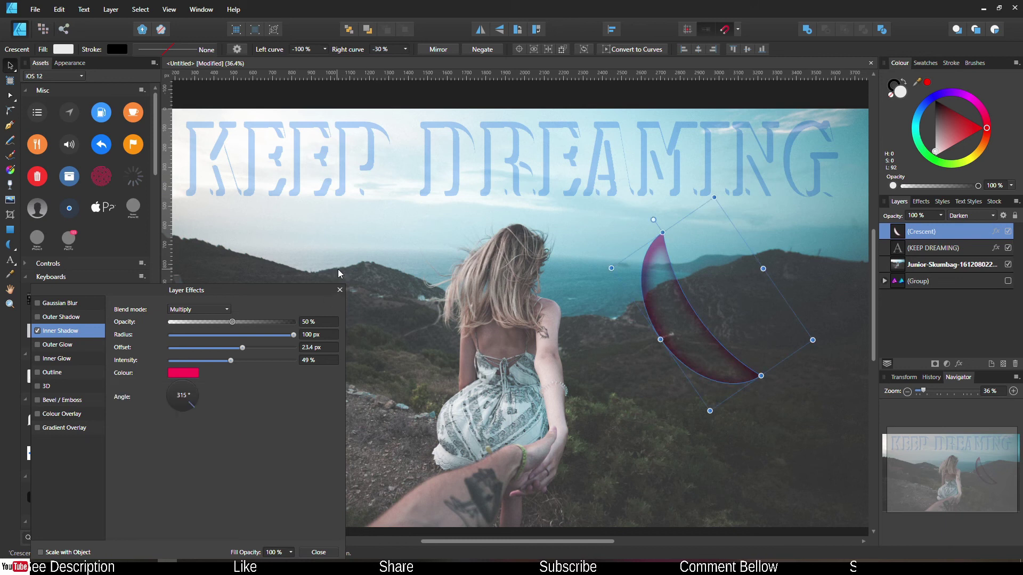
pyautogui.click(341, 293)
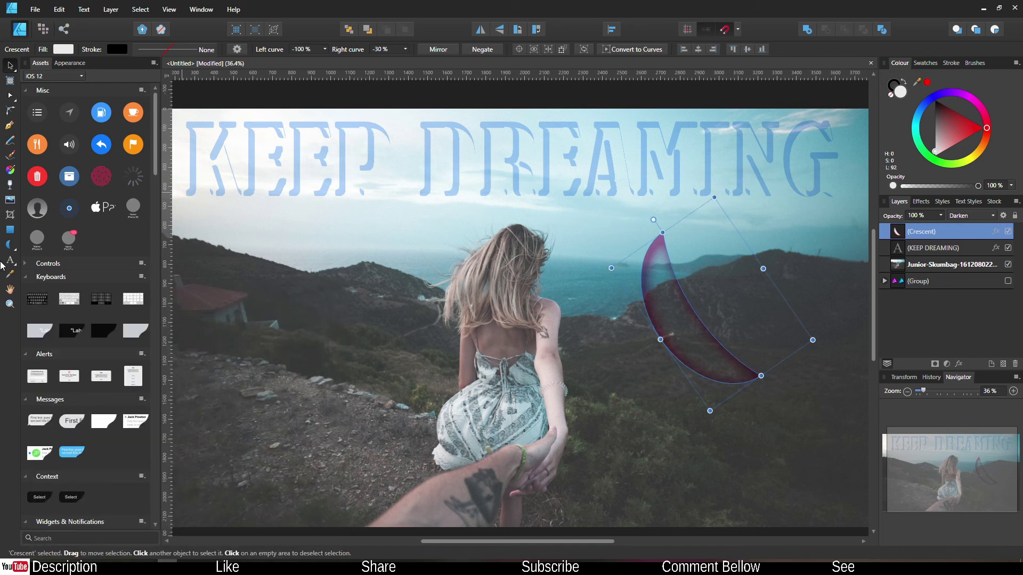
pyautogui.click(12, 291)
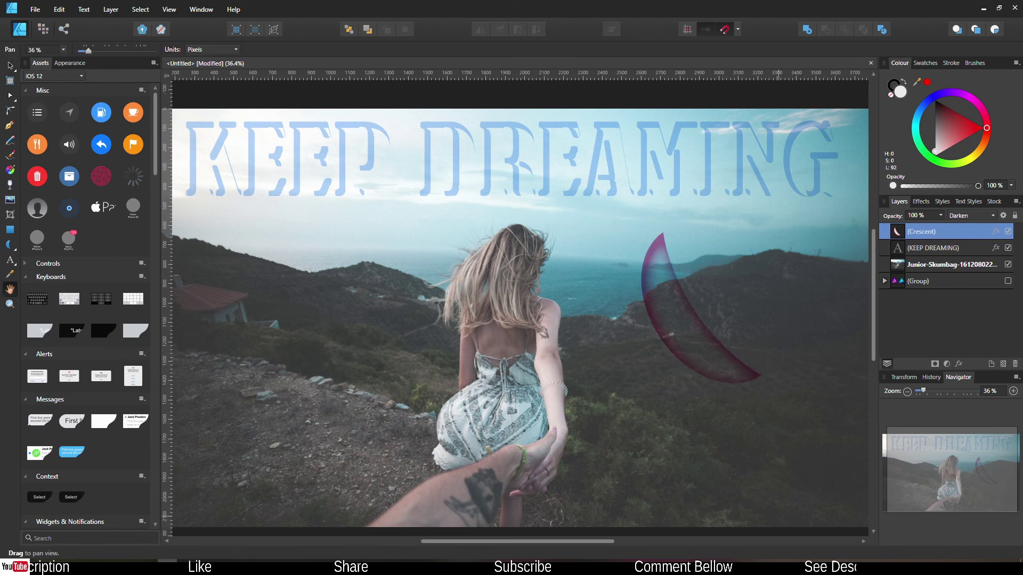